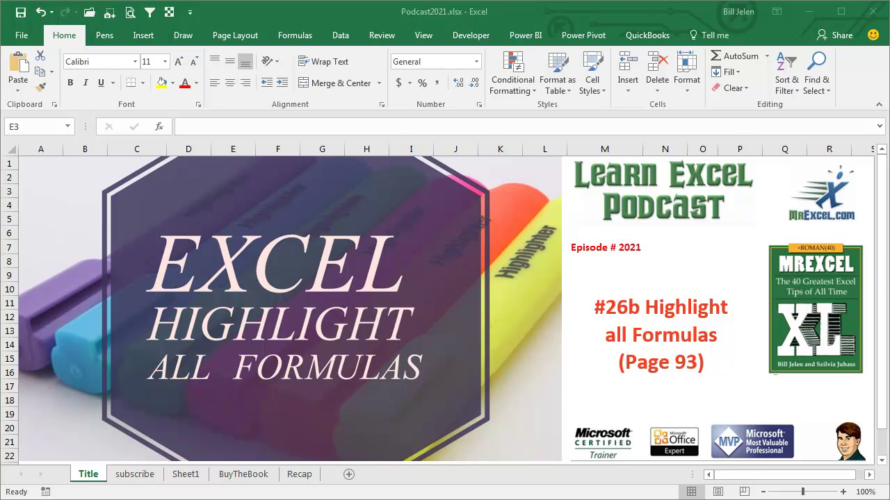
Open Sheet1 and toggle between showing its formulas and its values, ending with the values displayed
{"action": "left_click", "coordinate": [128, 476]}
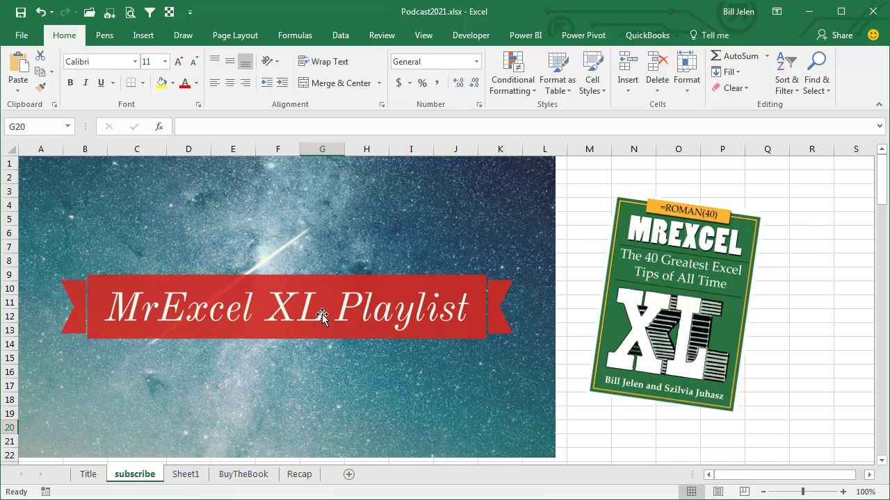
{"action": "left_click", "coordinate": [194, 474]}
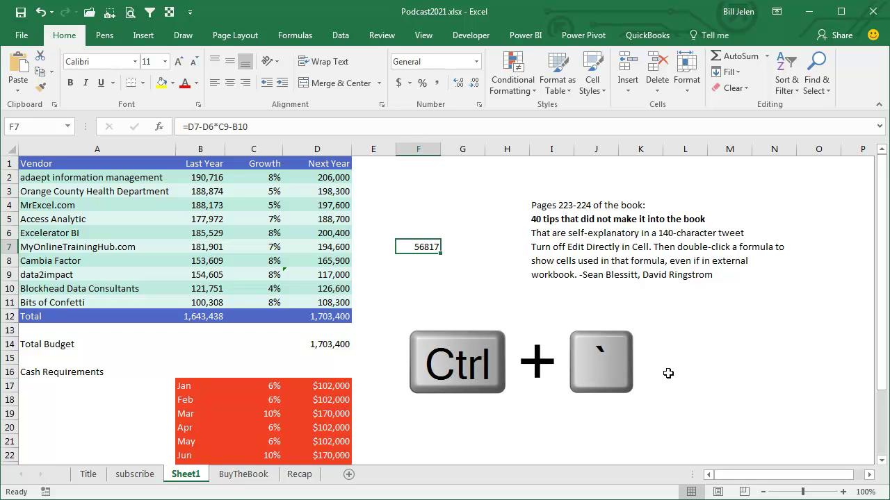
{"action": "key", "text": "ctrl+grave"}
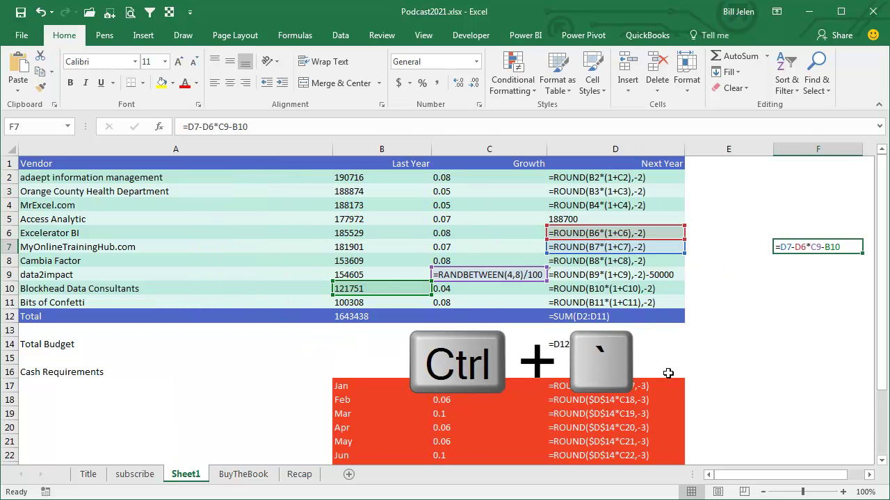
{"action": "key", "text": "ctrl+grave"}
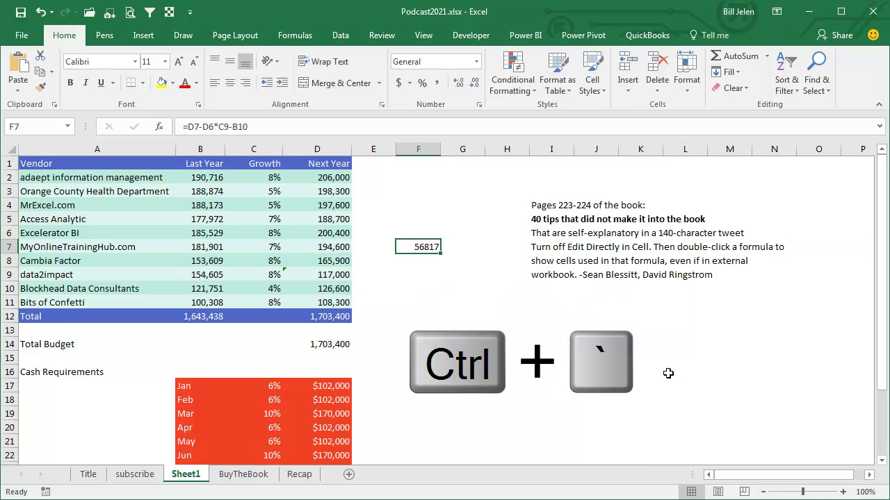
{"action": "key", "text": "ctrl+grave"}
{"action": "key", "text": "ctrl+grave"}
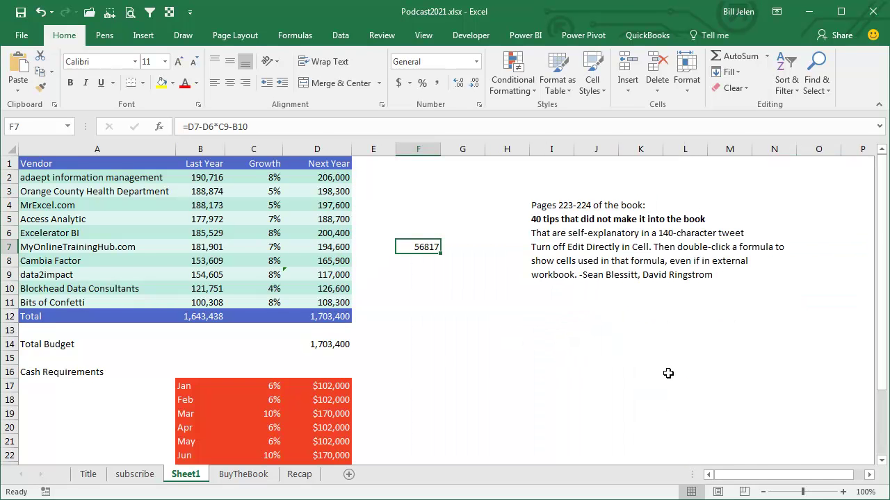
Select every cell on Sheet1
{"action": "left_click", "coordinate": [11, 149]}
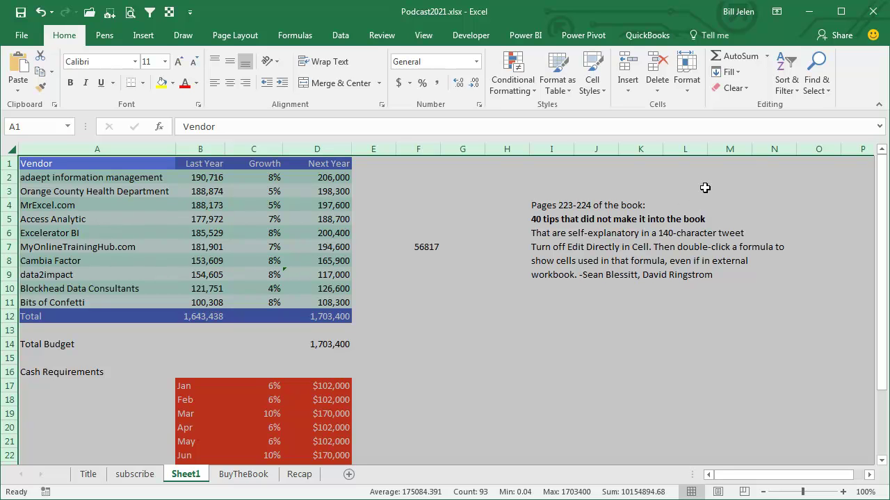
{"action": "left_click", "coordinate": [815, 93]}
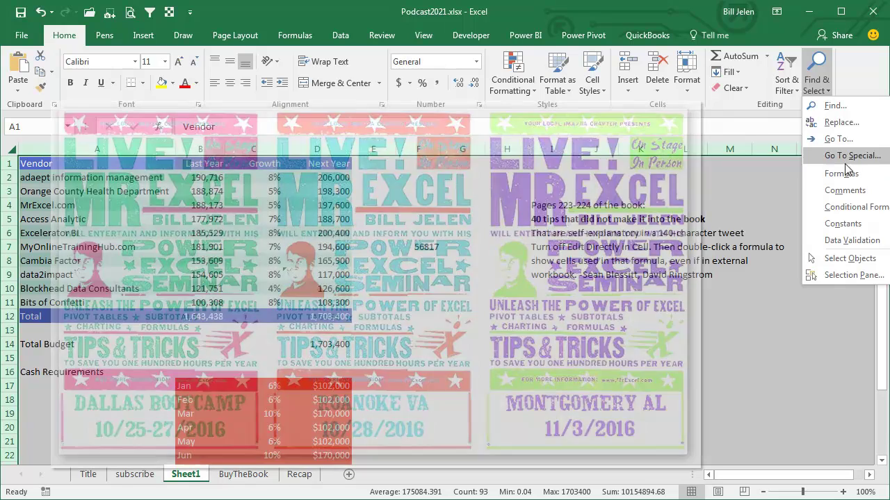
{"action": "left_click", "coordinate": [843, 156]}
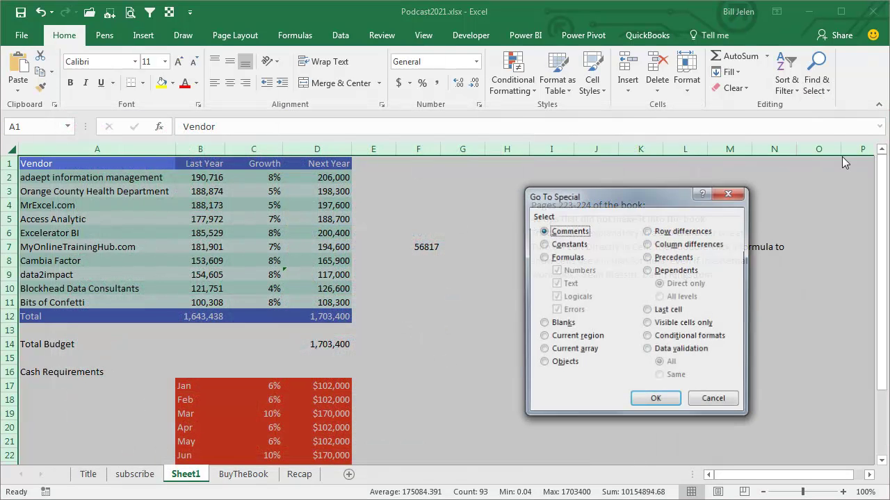
{"action": "left_click", "coordinate": [554, 257]}
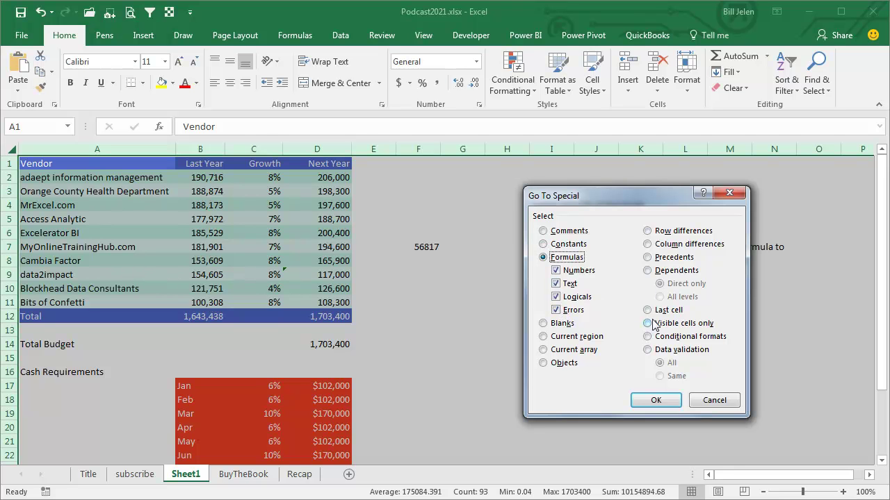
{"action": "left_click", "coordinate": [709, 400]}
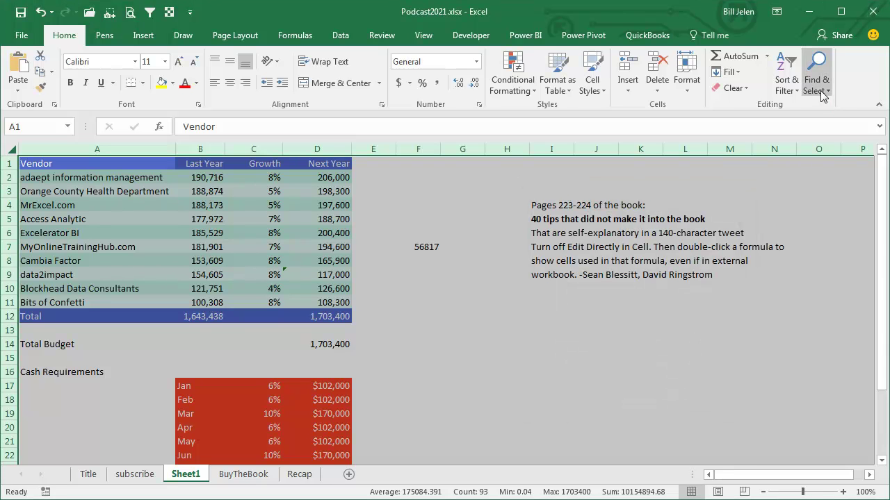
Select all the formula cells on Sheet1 and apply the Calculation cell style to them
{"action": "left_click", "coordinate": [822, 96]}
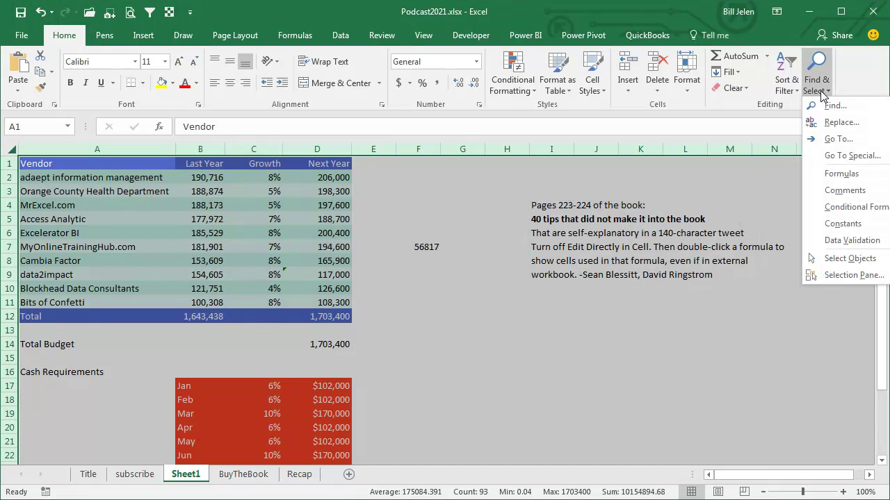
{"action": "left_click", "coordinate": [838, 177]}
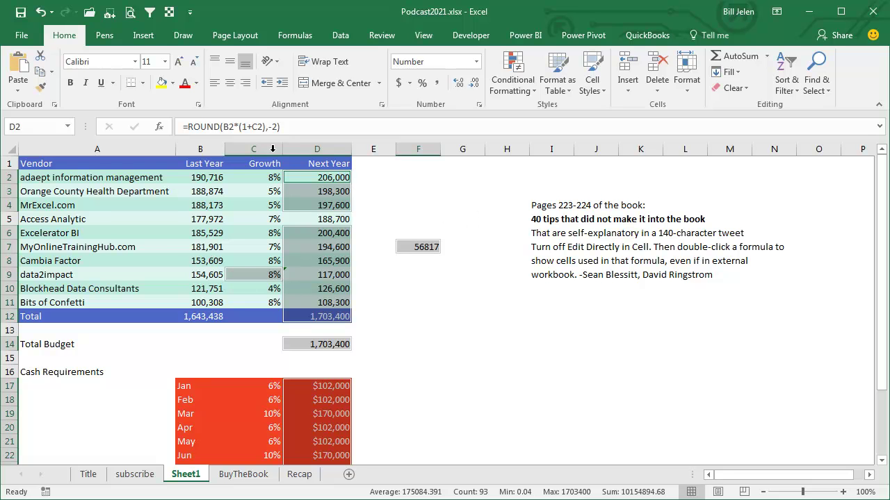
{"action": "left_click", "coordinate": [173, 83]}
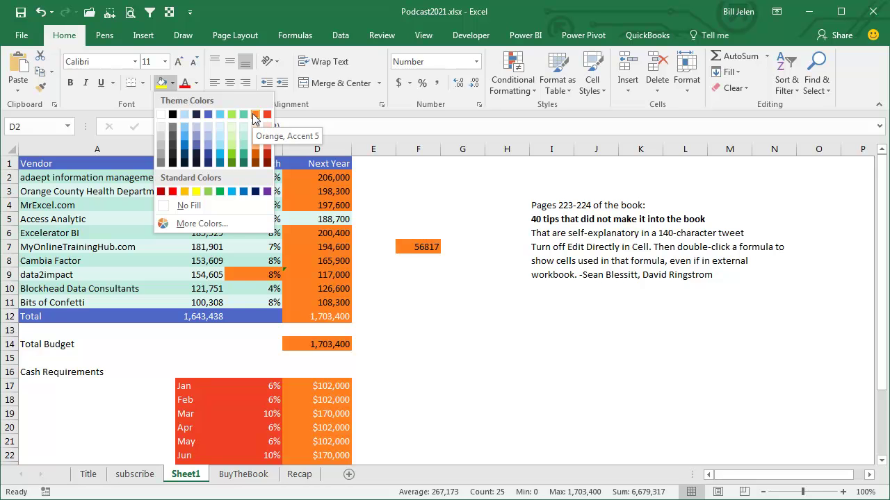
{"action": "left_click", "coordinate": [592, 78]}
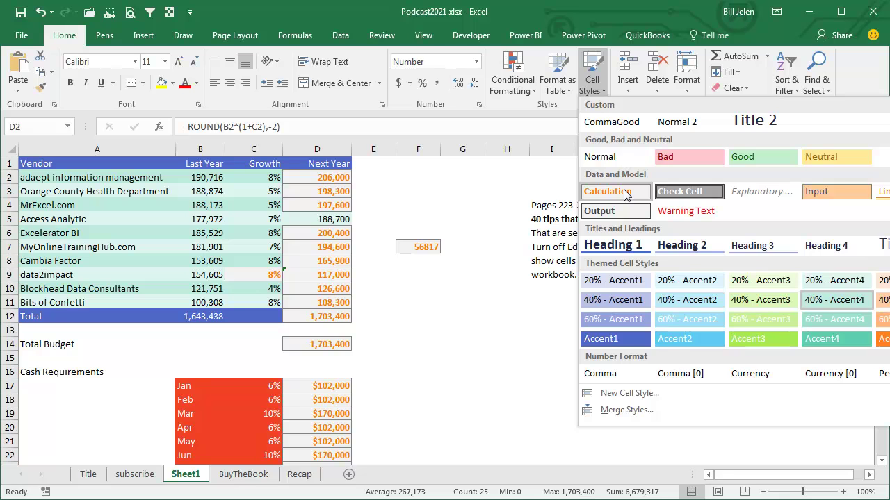
{"action": "left_click", "coordinate": [624, 194]}
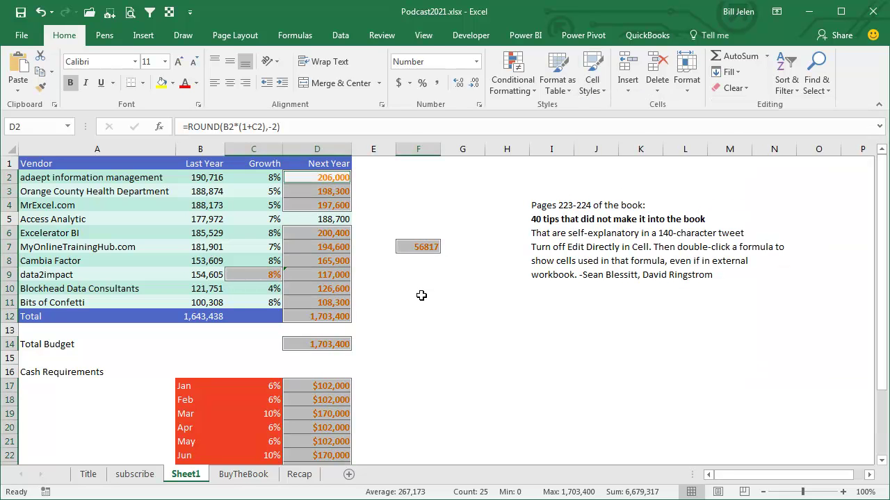
Trace the precedents of the formula in cell F7, and remove the arrows again
{"action": "left_click", "coordinate": [414, 247]}
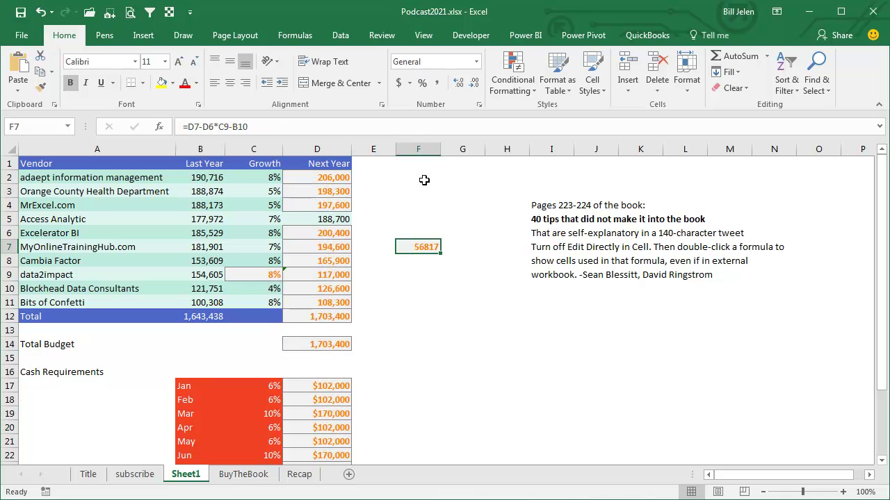
{"action": "left_click", "coordinate": [288, 36]}
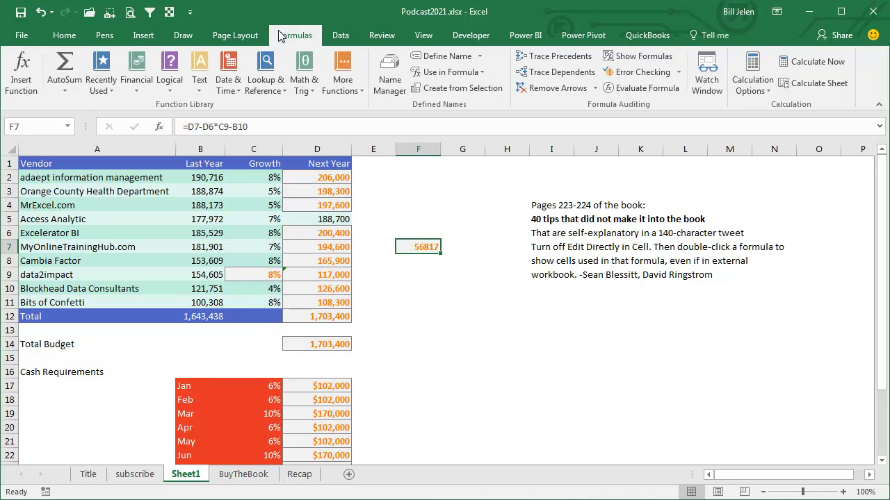
{"action": "left_click", "coordinate": [548, 61]}
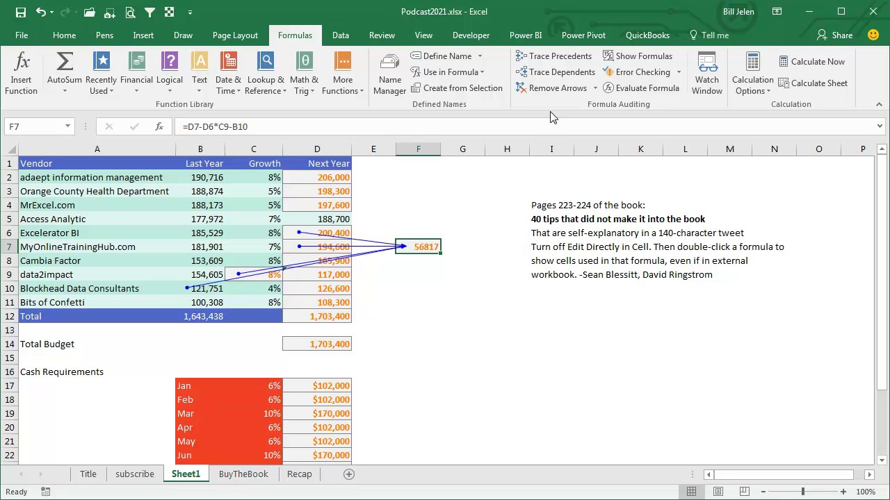
{"action": "left_click", "coordinate": [551, 89]}
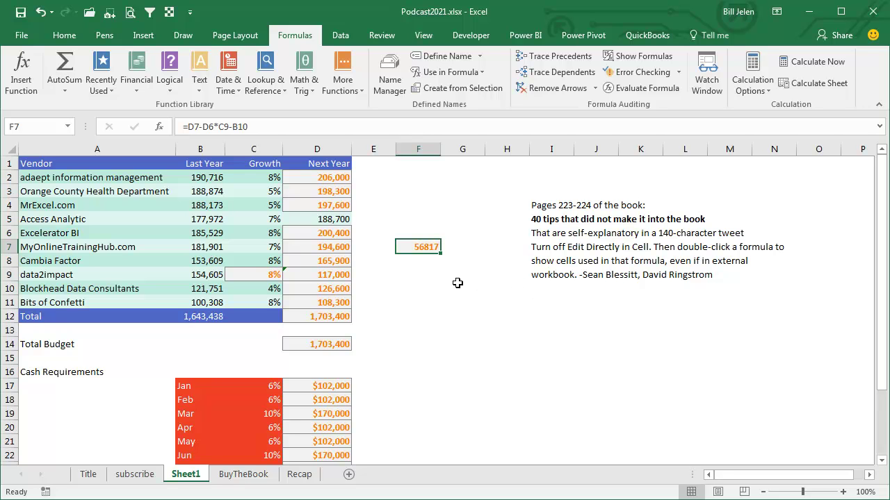
Turn off the advanced editing option "Allow editing directly in cells" in the program's options
{"action": "left_click", "coordinate": [23, 40]}
{"action": "left_click", "coordinate": [33, 373]}
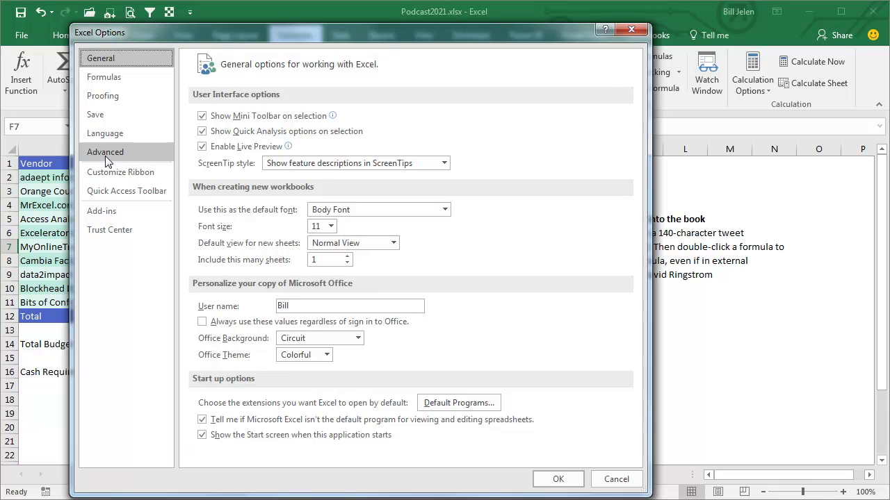
{"action": "left_click", "coordinate": [105, 154]}
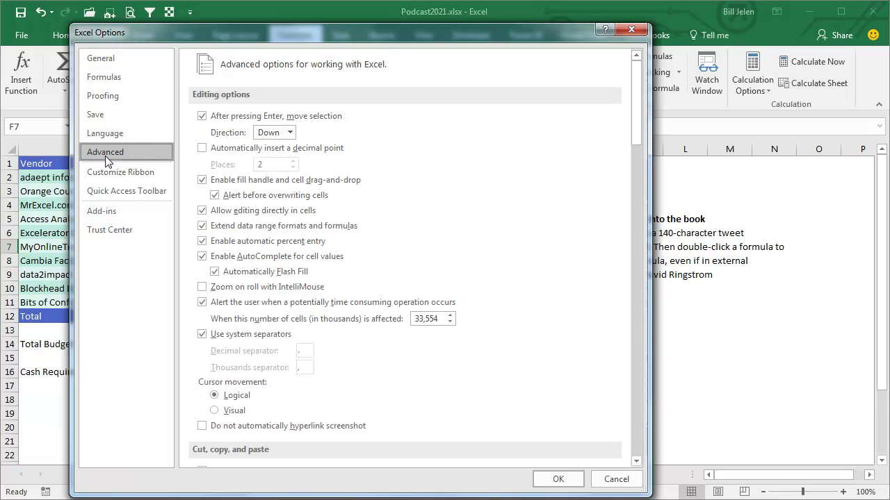
{"action": "left_click", "coordinate": [202, 211]}
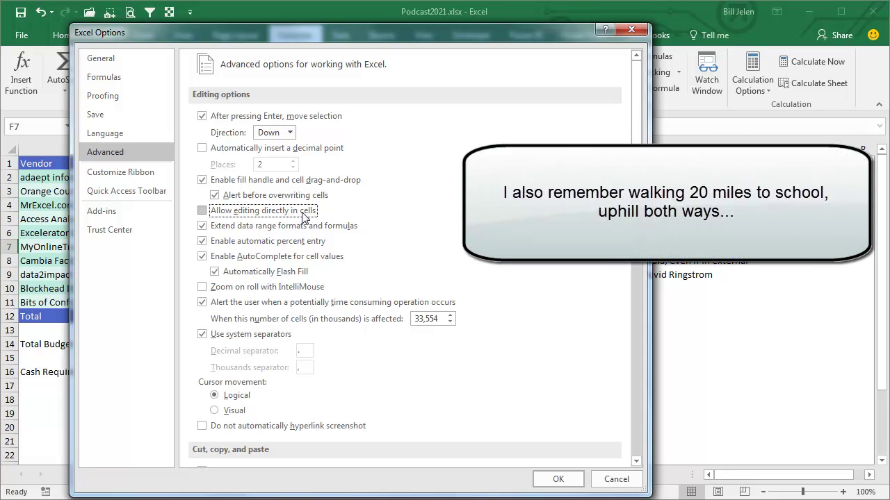
{"action": "left_click", "coordinate": [562, 480]}
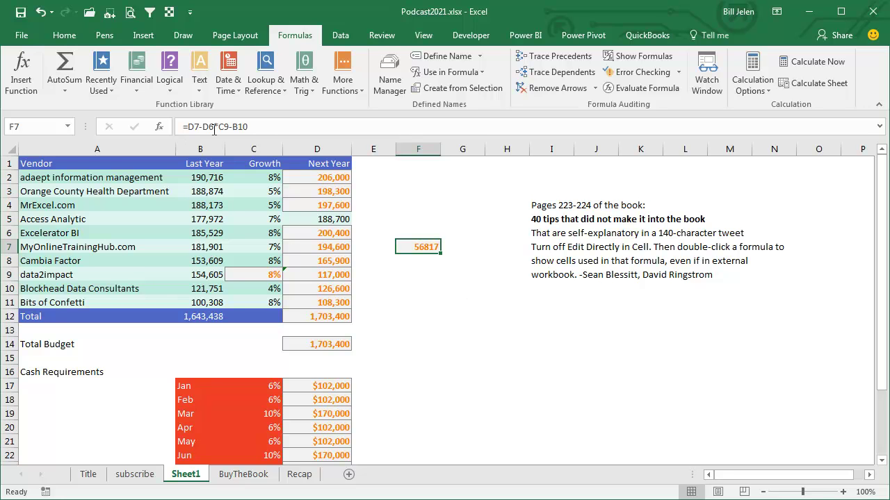
Select the cells that F7's formula refers to and cycle the active cell through them to inspect each one
{"action": "double_click", "coordinate": [419, 249]}
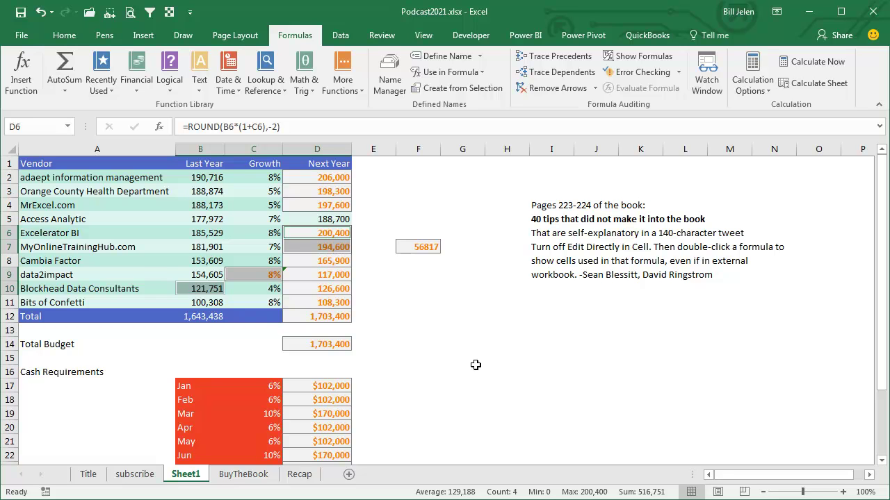
{"action": "key", "text": "Return"}
{"action": "key", "text": "Return"}
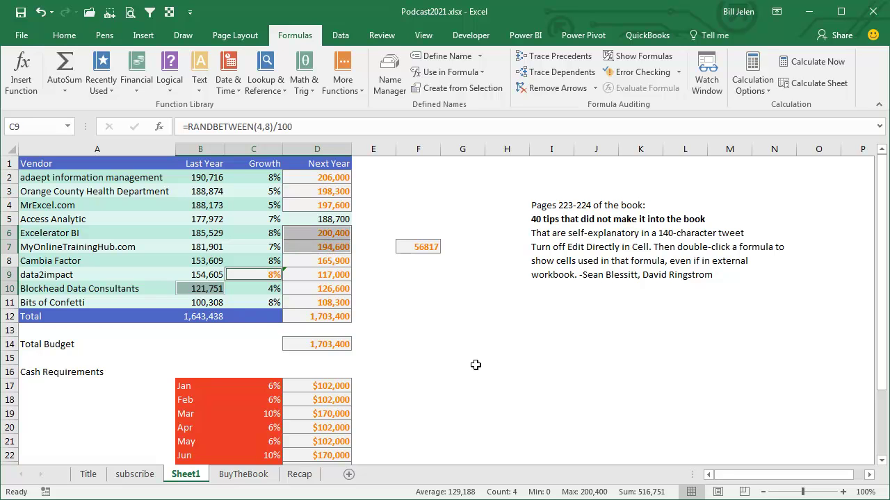
{"action": "key", "text": "Return"}
{"action": "key", "text": "Return"}
{"action": "key", "text": "Return"}
{"action": "key", "text": "Return"}
{"action": "key", "text": "Return"}
{"action": "key", "text": "Return"}
{"action": "key", "text": "Return"}
{"action": "key", "text": "Return"}
{"action": "key", "text": "Return"}
{"action": "key", "text": "Return"}
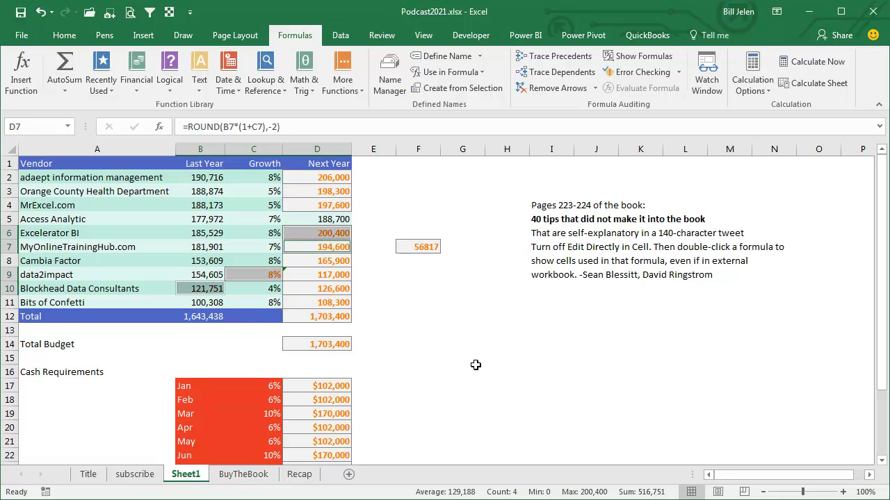
{"action": "key", "text": "Return"}
{"action": "key", "text": "Return"}
{"action": "key", "text": "Return"}
{"action": "key", "text": "Return"}
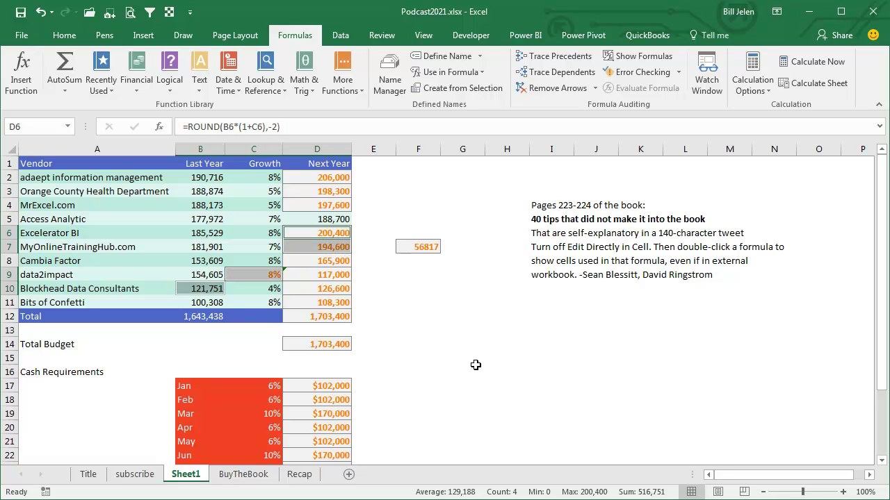
{"action": "key", "text": "Return"}
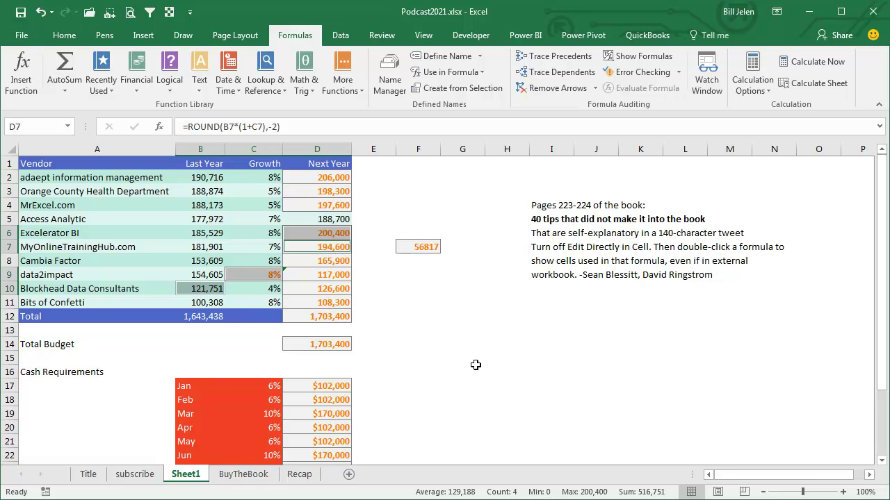
View the BuyTheBook sheet and open the Recap sheet to read the episode summary
{"action": "key", "text": "ctrl+Page_Down"}
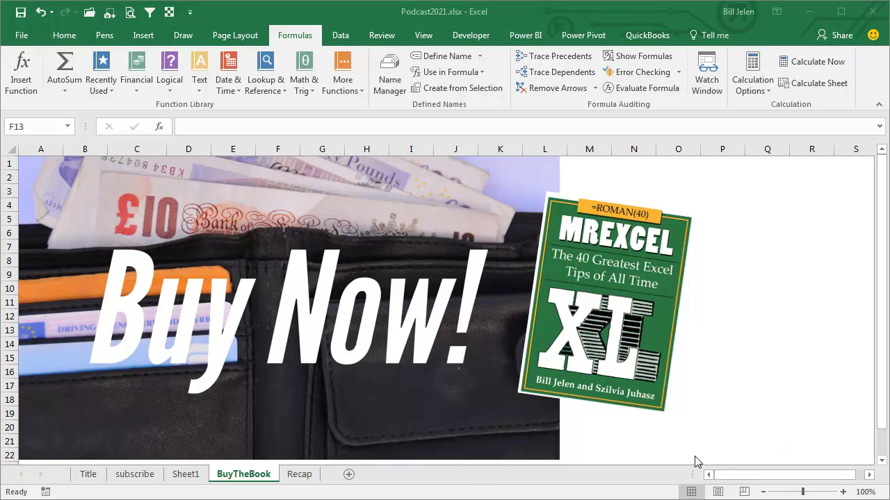
{"action": "left_click", "coordinate": [300, 476]}
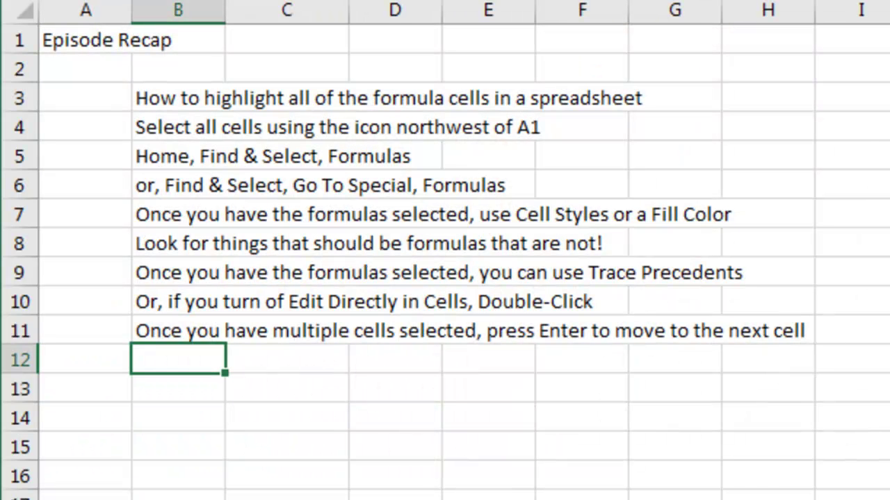